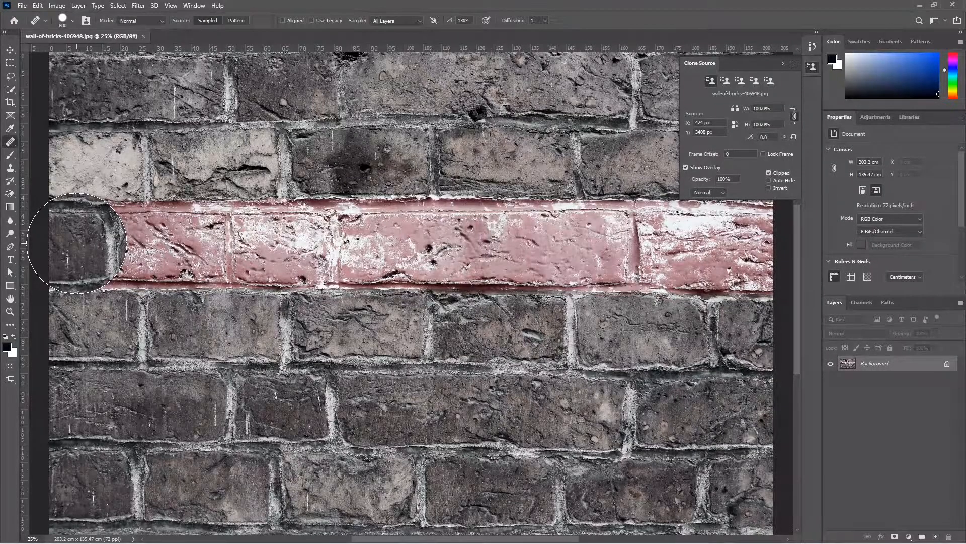
Step: Heal away the pink brick row with the Healing Brush, including its remaining strip at the right edge
mouse_move(76, 243)
mouse_down()
mouse_move(570, 244)
mouse_move(725, 246)
mouse_up()
scroll(689, 264, right, 5)
key(ctrl+0)
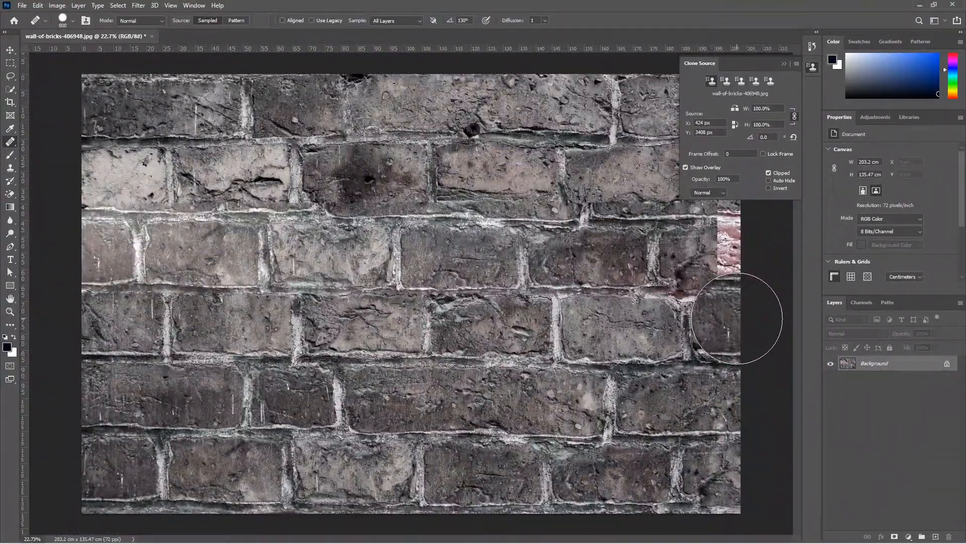
alt+click(729, 396)
click(738, 254)
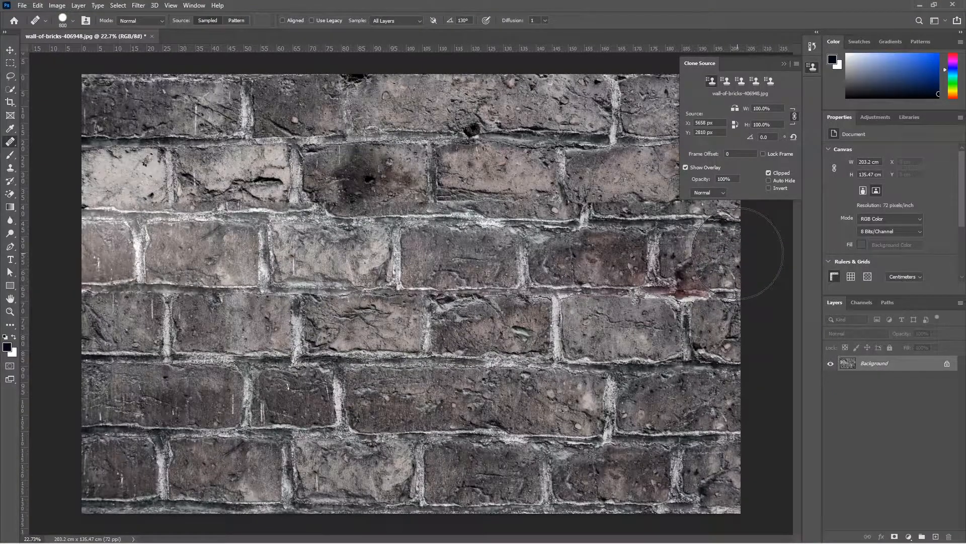
scroll(700, 348, down, 2)
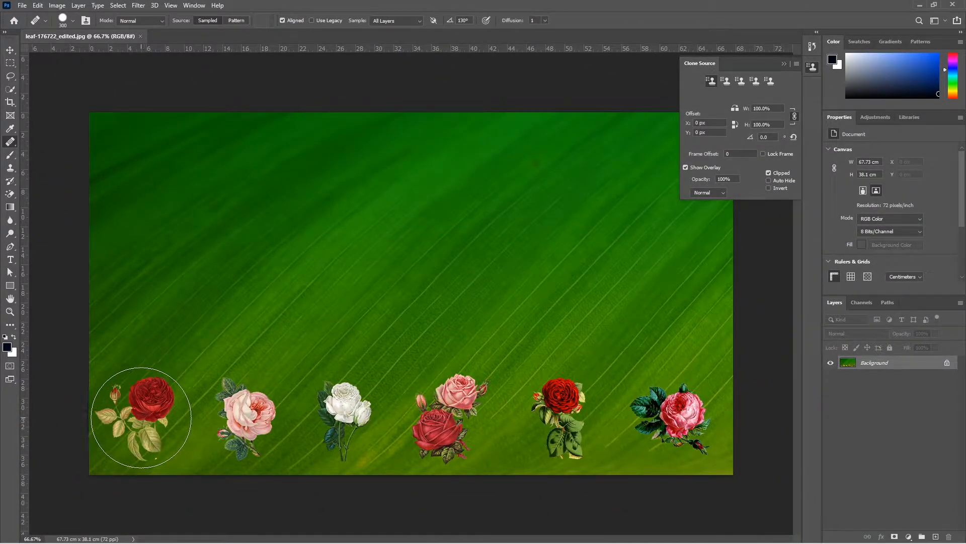
Step: Resize the Healing Brush, sample the bottom-left rose and heal a copy of it into the leaf's upper-left corner
key(bracketleft)
key(bracketleft)
key(bracketleft)
alt+click(148, 373)
key(bracketright)
key(bracketright)
key(bracketright)
key(bracketright)
key(bracketright)
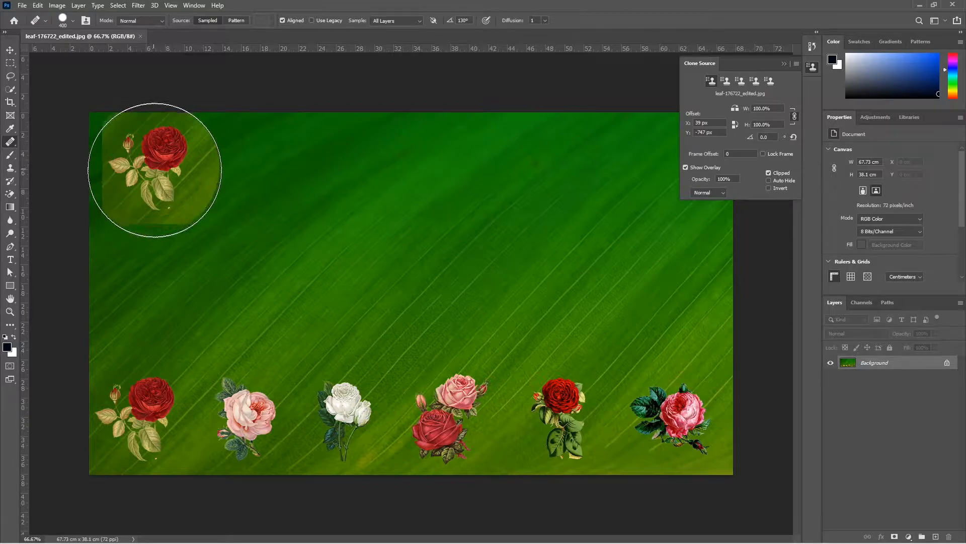
key(bracketleft)
click(155, 170)
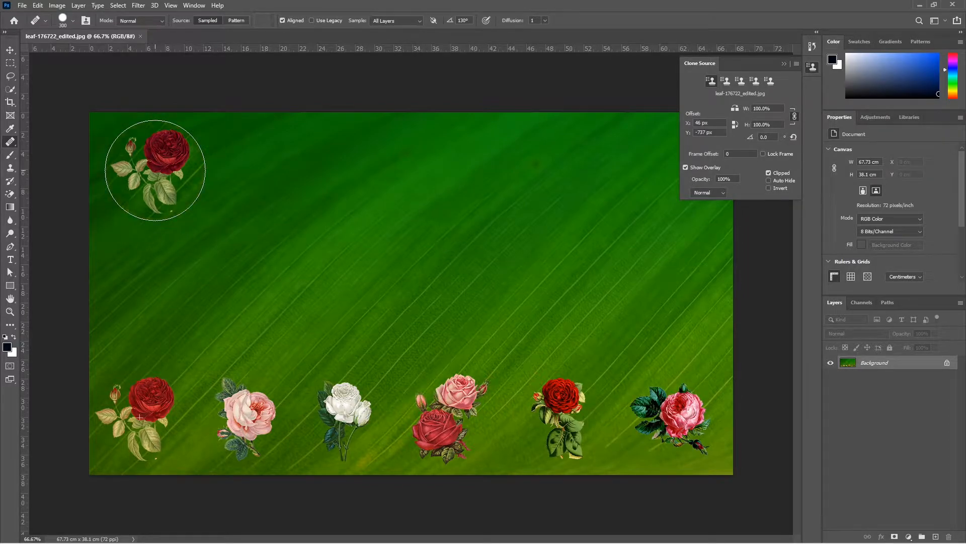
Step: Brush a row of rose copies along the top of the leaf and undo that stroke
mouse_move(155, 170)
mouse_down()
mouse_move(384, 176)
mouse_move(370, 176)
mouse_up()
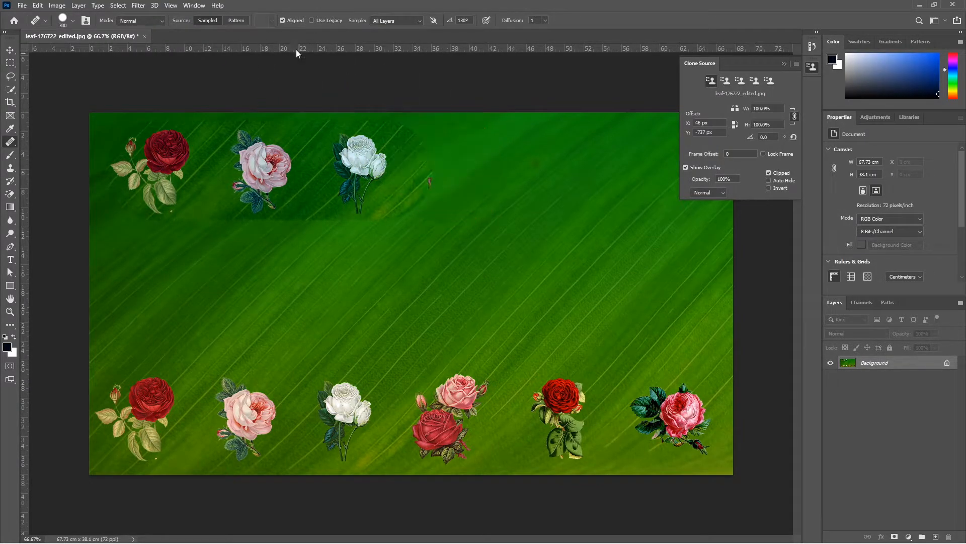
key(ctrl+z)
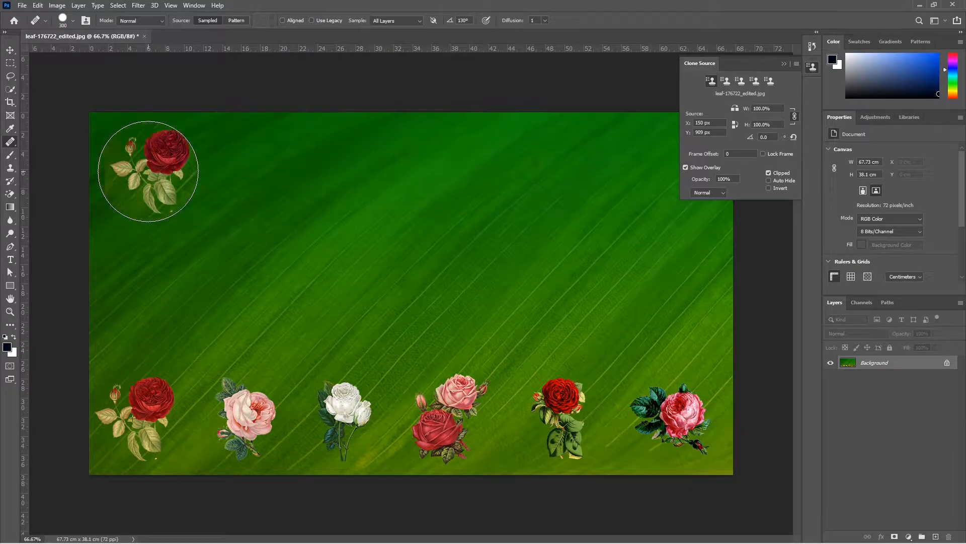
Step: Heal several rose copies across the top and middle of the leaf using aligned sampling
click(152, 168)
drag(228, 172, 354, 172)
drag(461, 170, 605, 164)
click(298, 285)
drag(392, 292, 483, 291)
click(535, 289)
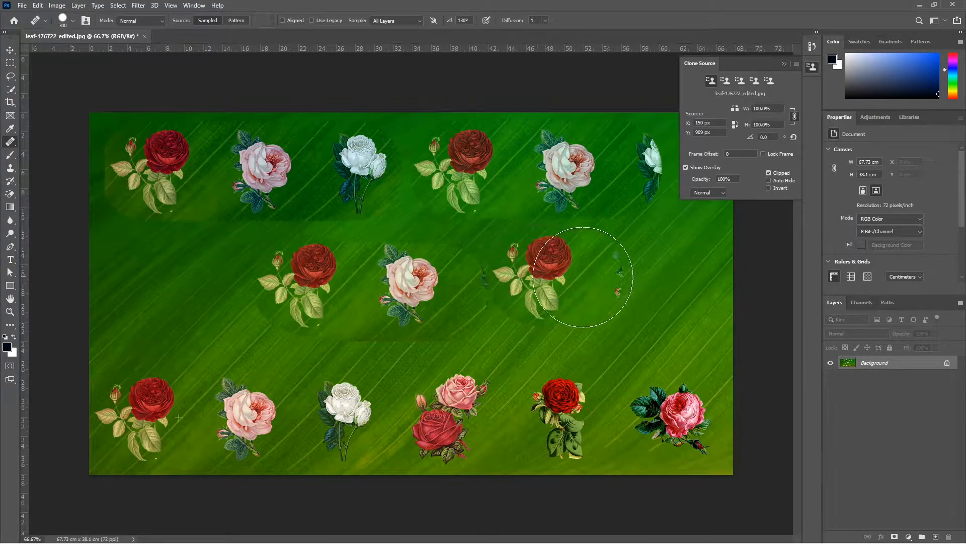
click(632, 277)
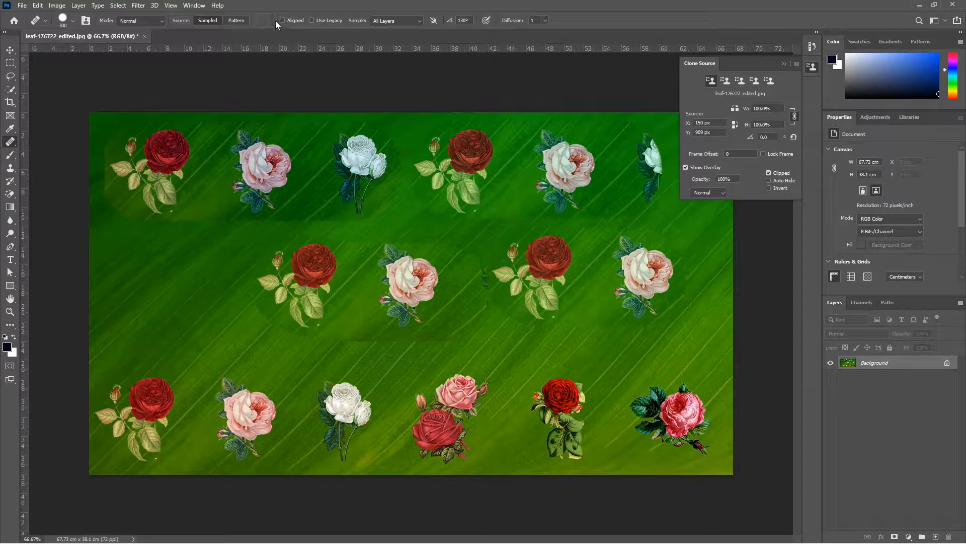
click(381, 273)
key(ctrl+z)
click(174, 259)
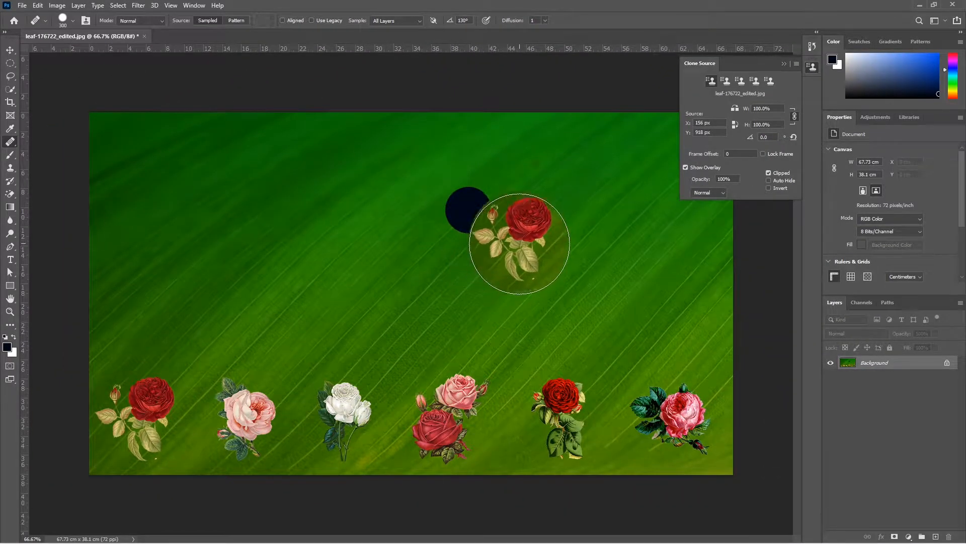
Step: Heal a rose copy onto the centre of the leaf and set the Healing Brush diffusion to 7
click(525, 231)
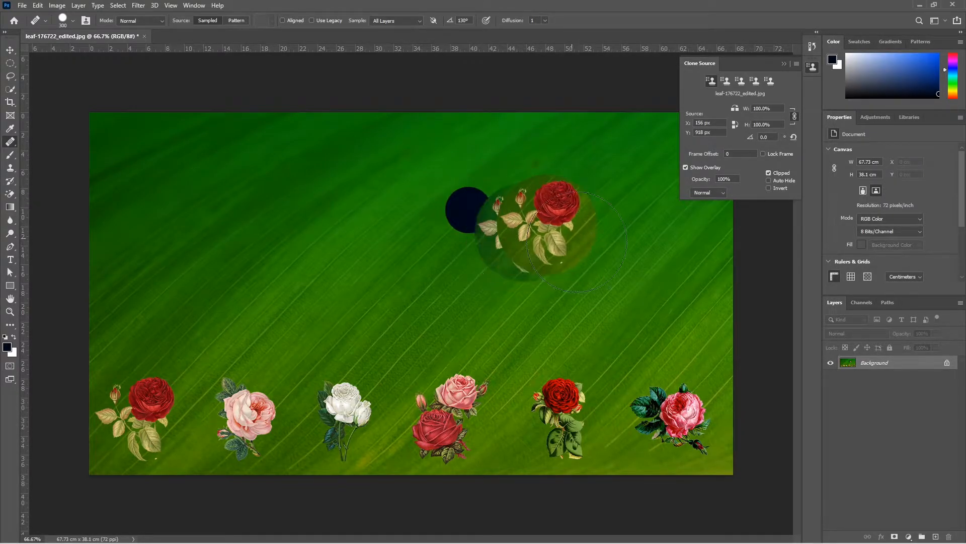
click(545, 20)
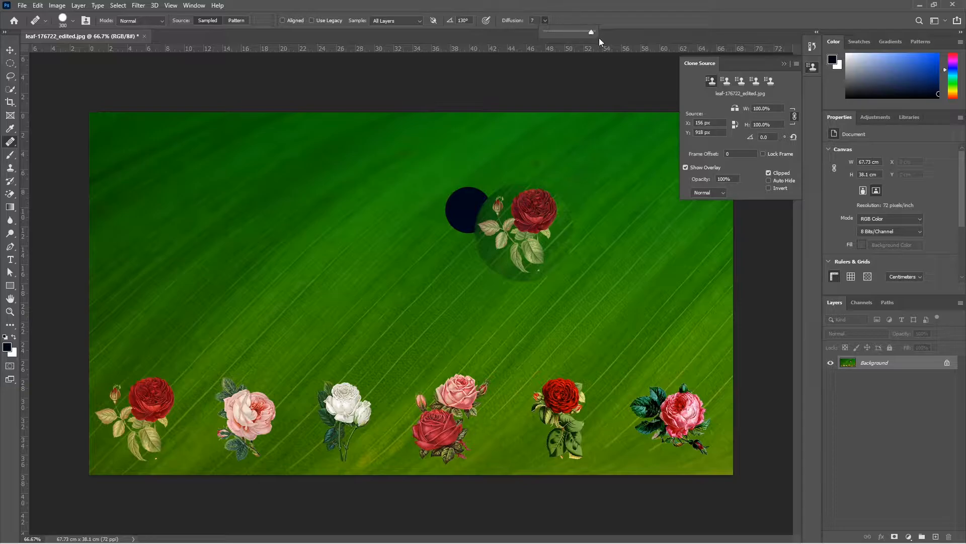
click(433, 161)
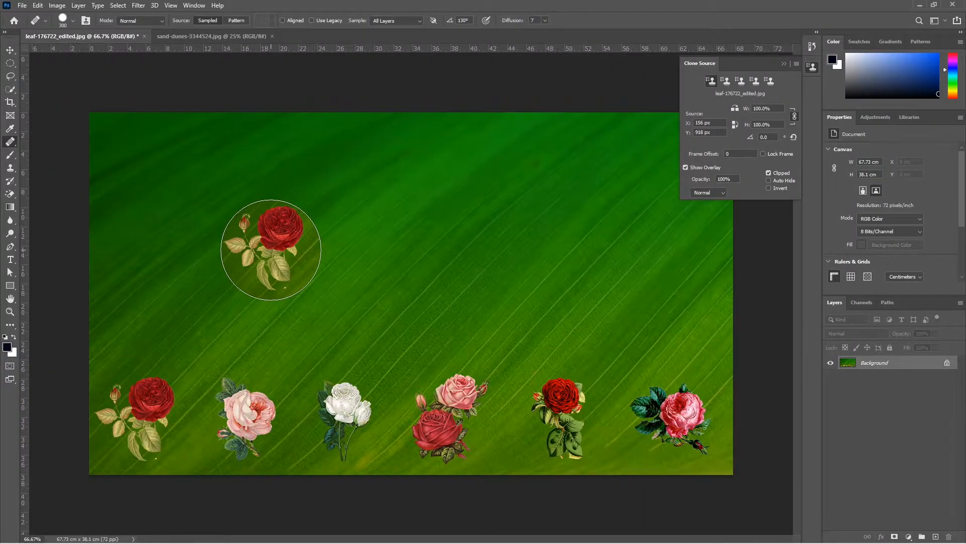
Step: Switch to the sand dunes image with the Clone Stamp and clone the green-dressed woman onto the dune above the row
right_click(271, 250)
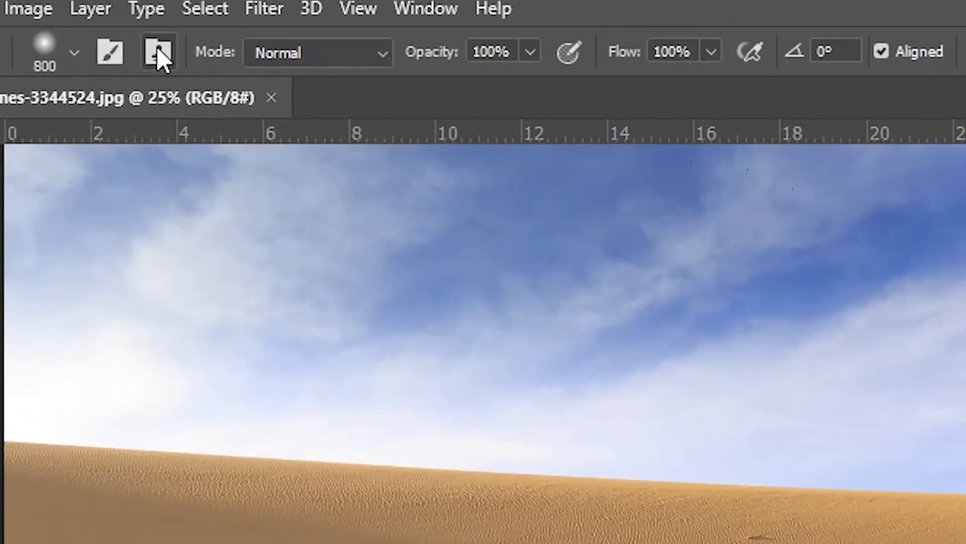
click(157, 51)
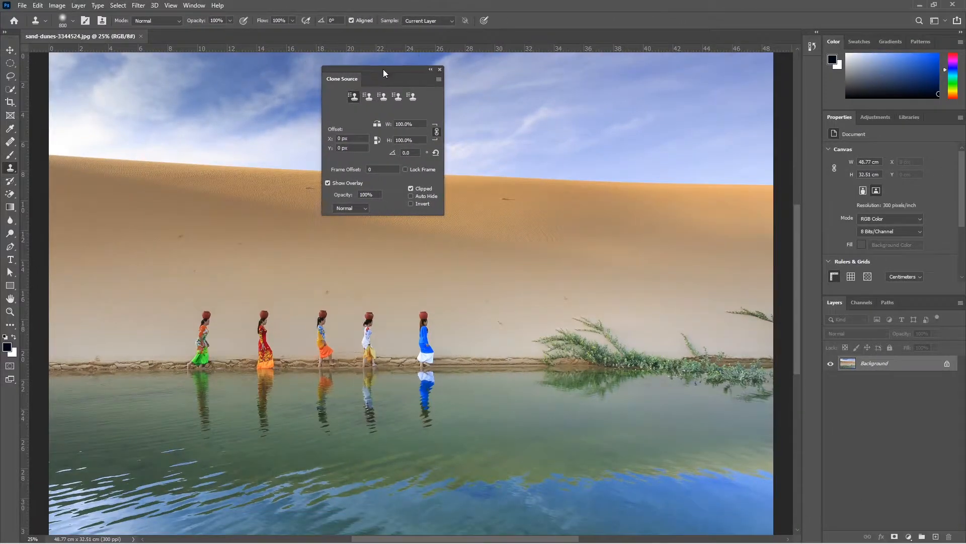
mouse_move(383, 70)
mouse_down()
mouse_move(349, 71)
mouse_move(367, 75)
mouse_up()
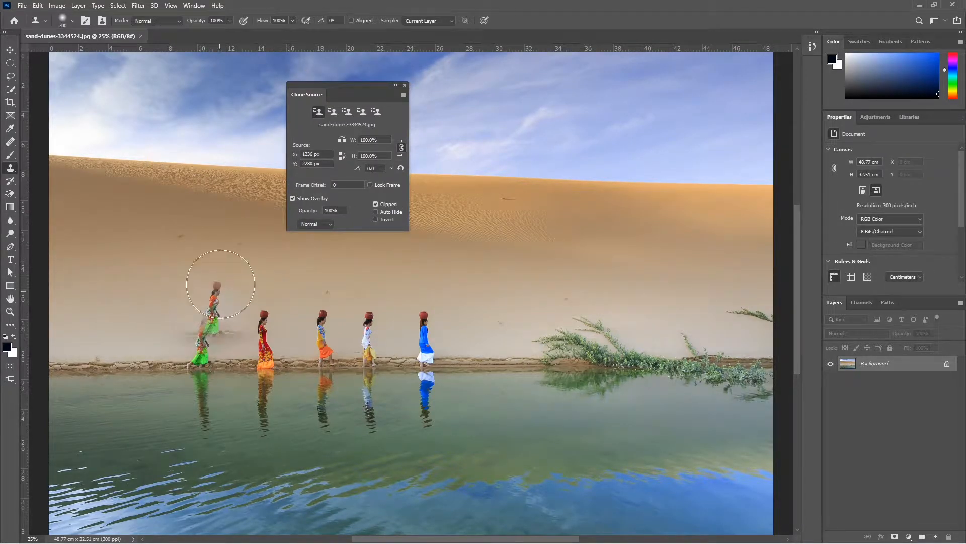
click(215, 226)
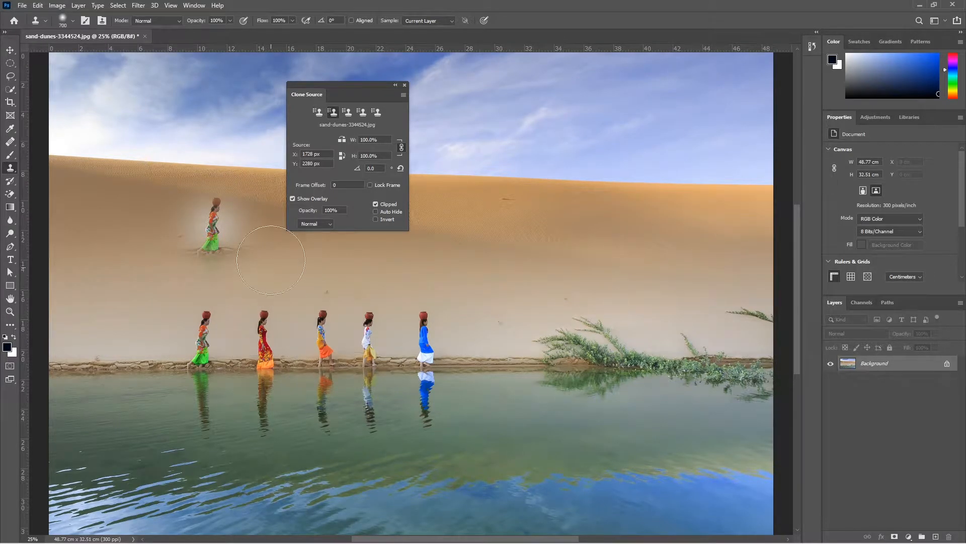
Step: Clone the red-dressed woman beside the green copy and sample and paint a third woman to its right
click(273, 224)
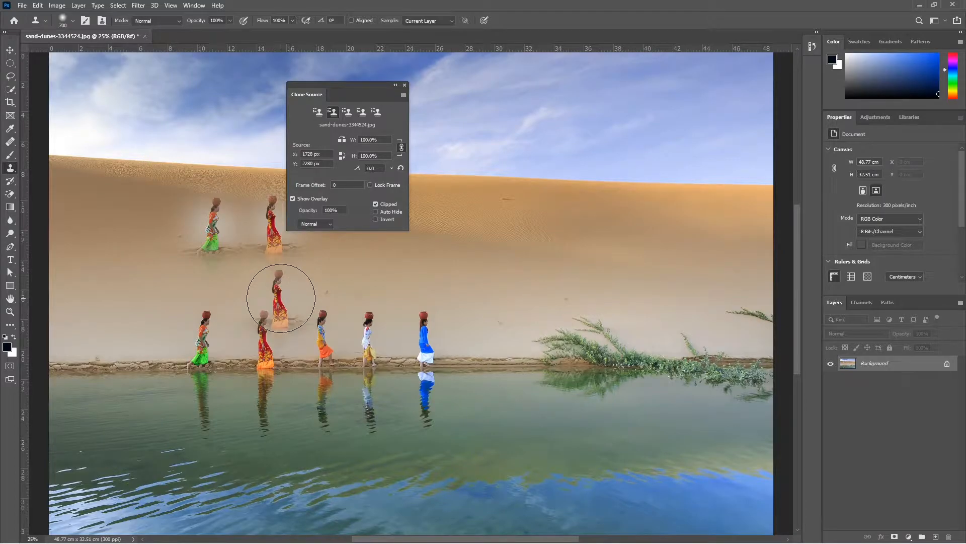
alt+click(328, 339)
drag(334, 239, 334, 248)
Step: Move the Clone Source panel aside and switch back to the first clone source
drag(385, 86, 569, 97)
click(500, 124)
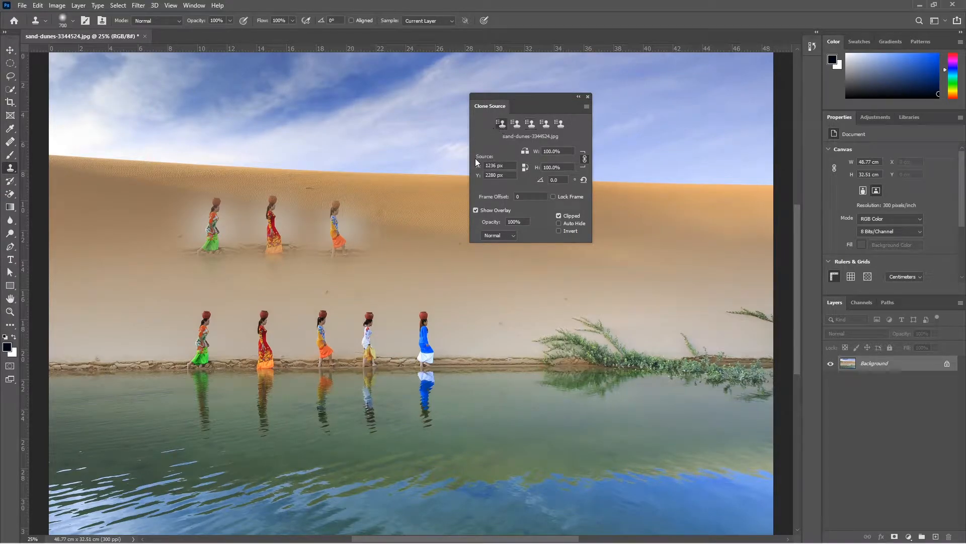
drag(209, 235, 199, 227)
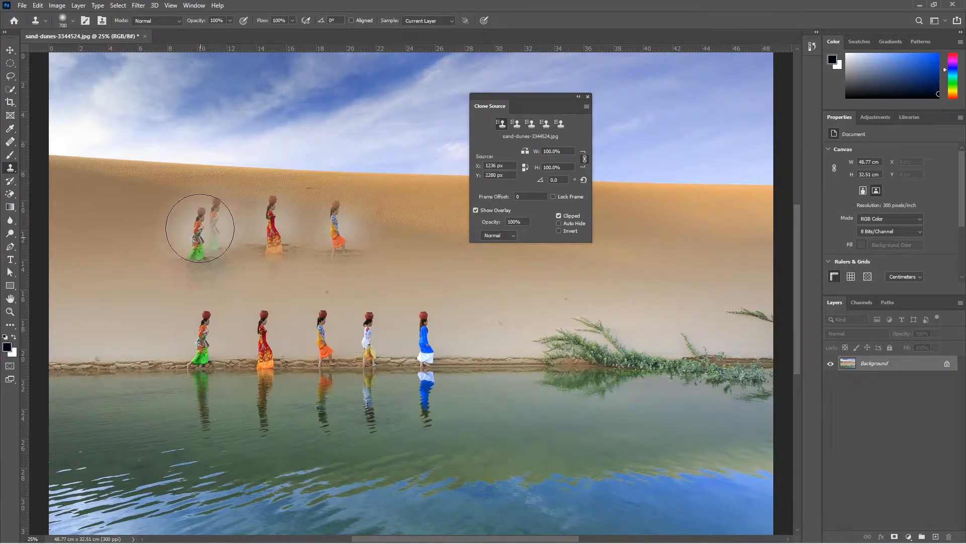
Step: Pick the fifth clone source slot and sample the blue-dressed woman into it
click(517, 125)
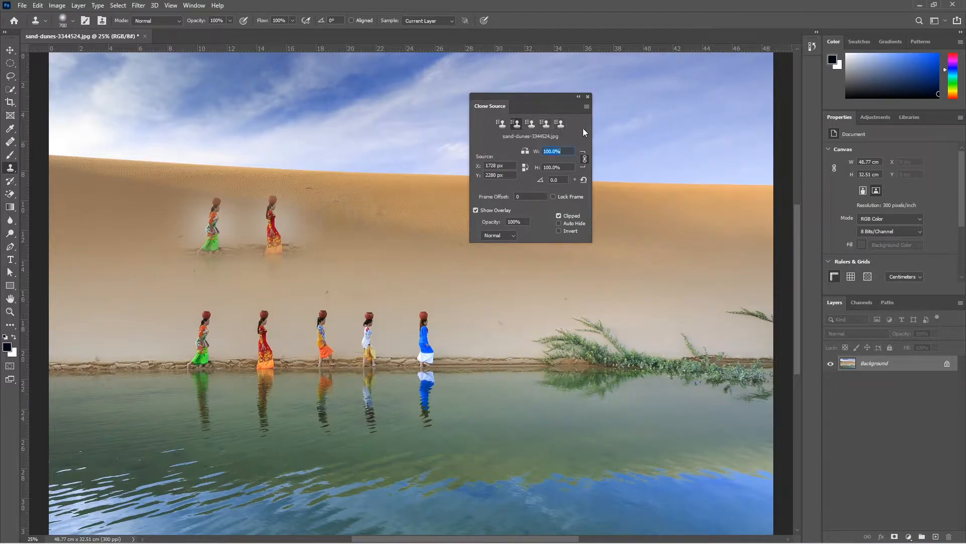
click(554, 151)
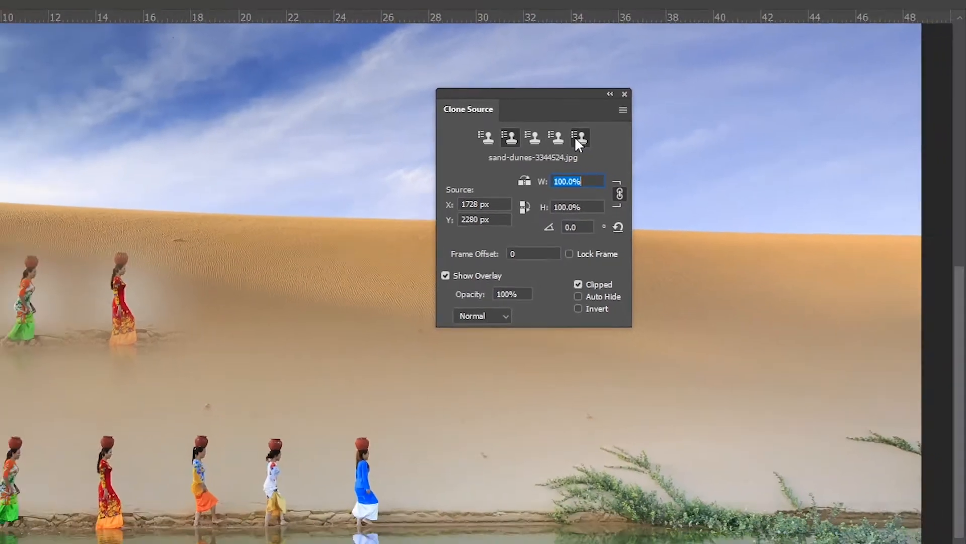
click(596, 149)
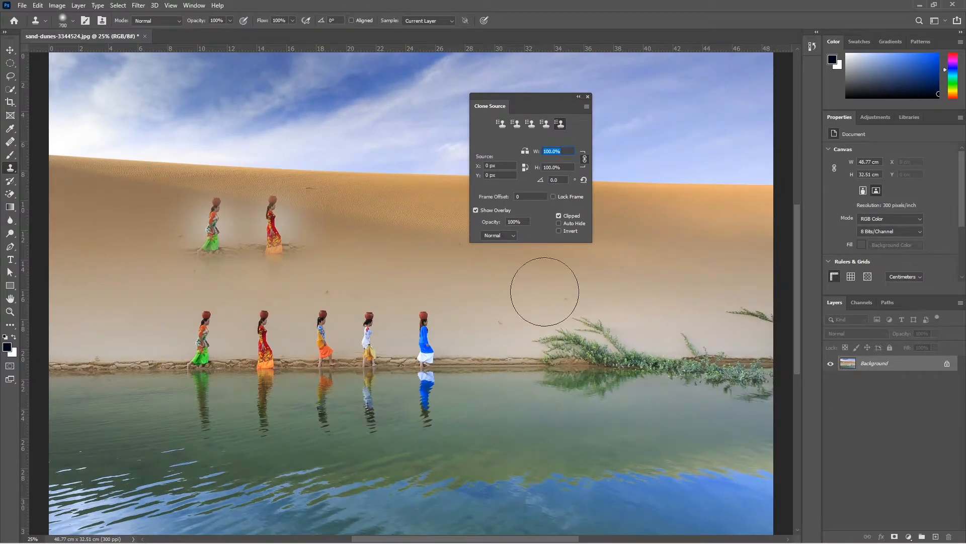
alt+click(429, 339)
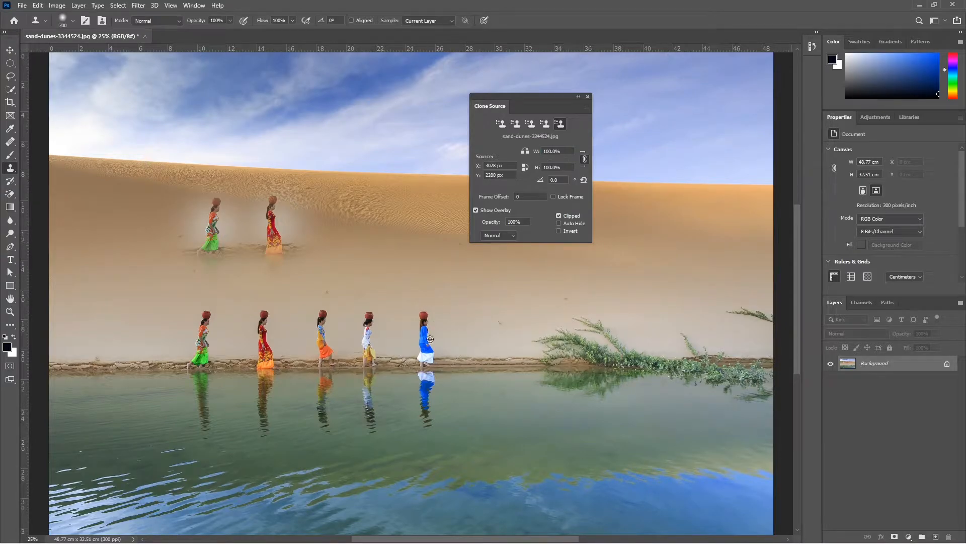
Step: Try scaling the clone source width to 200% and painting an enlarged blue woman on the dune
click(539, 150)
text(200)
key(Return)
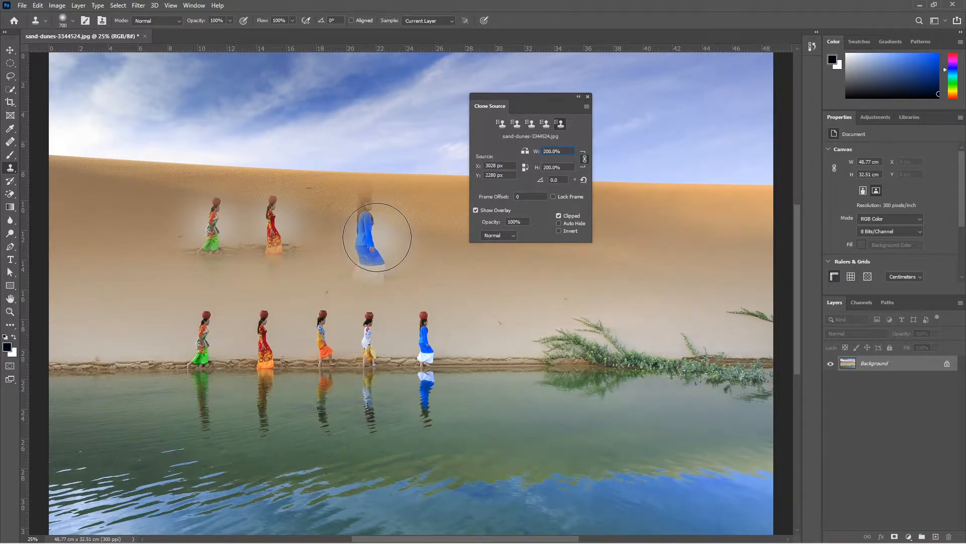
click(552, 153)
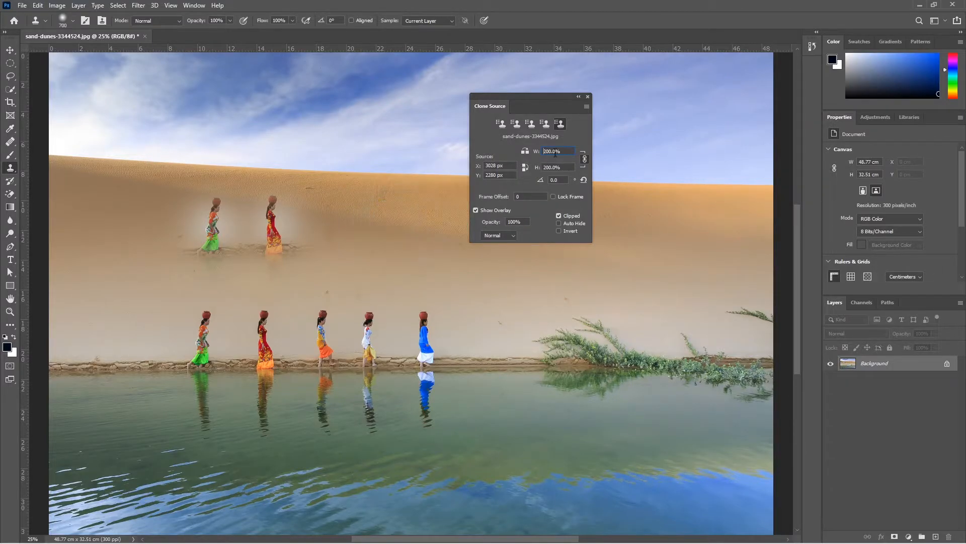
click(585, 158)
drag(393, 237, 386, 239)
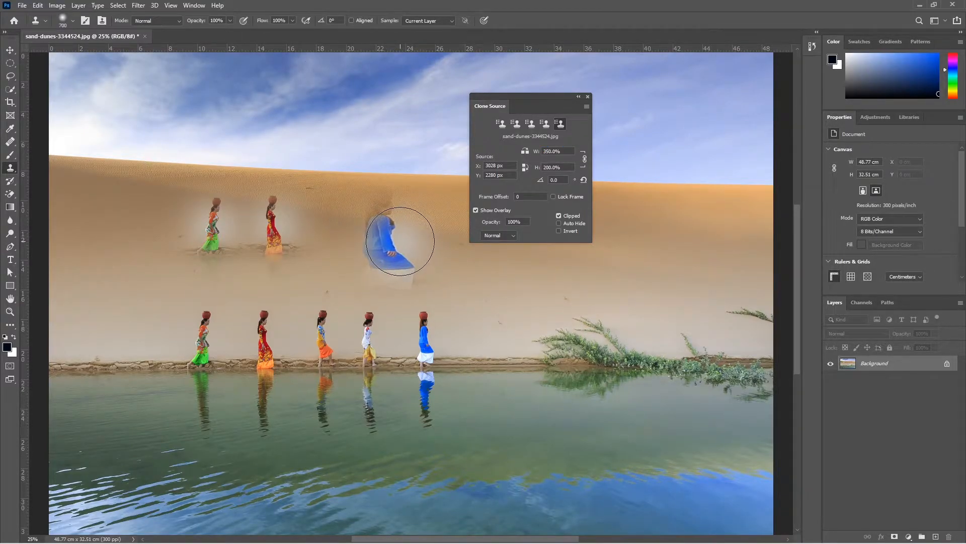
key(ctrl+z)
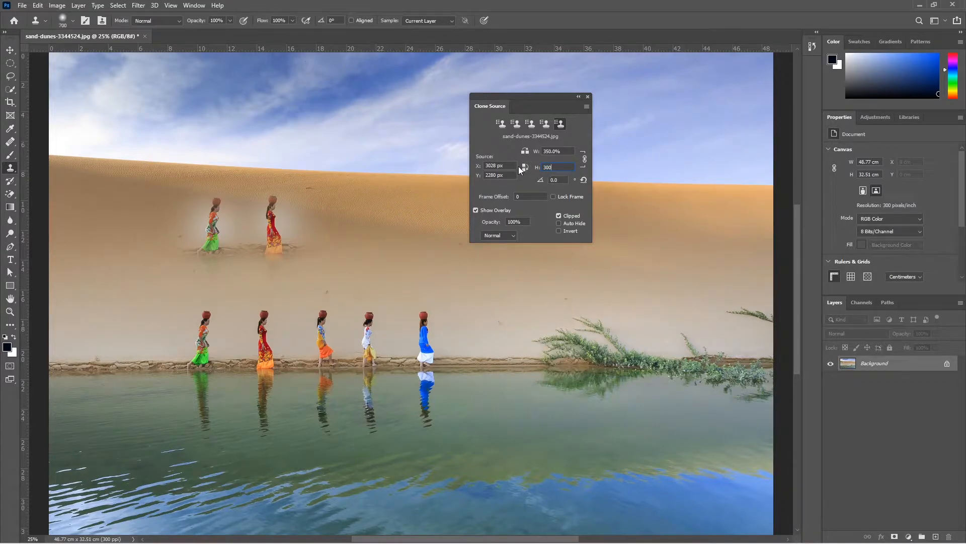
key(Return)
key(Return)
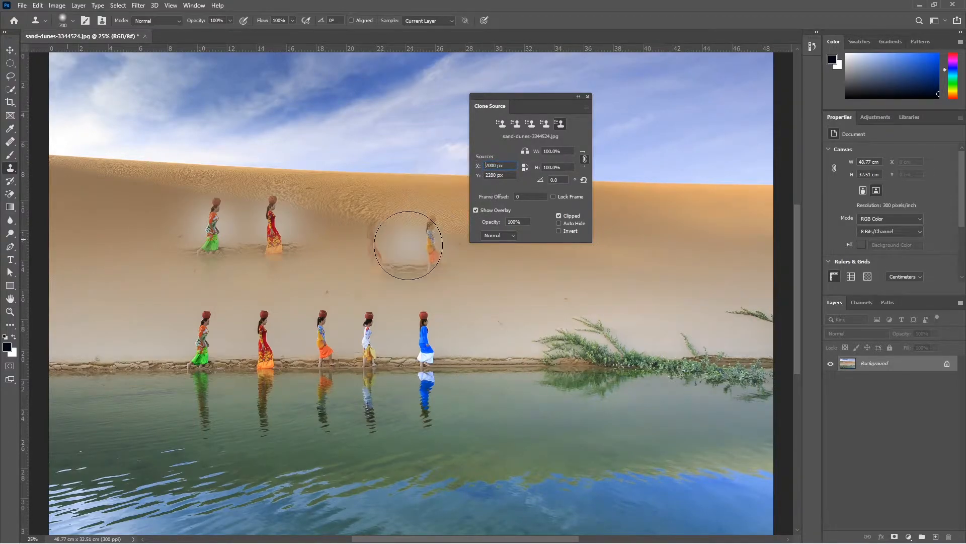
Step: Sample the blue-dressed woman and then the plant at the water's edge as clone sources
click(268, 350)
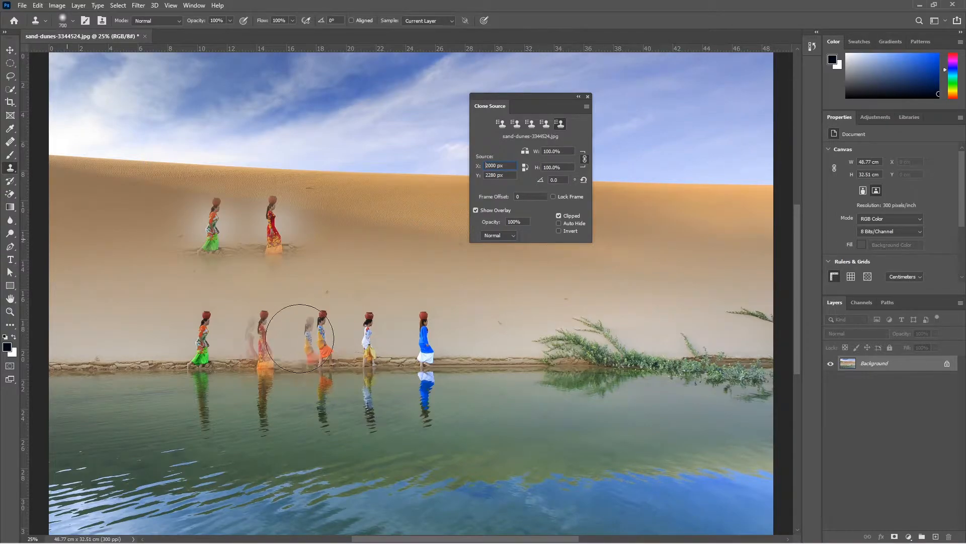
click(424, 342)
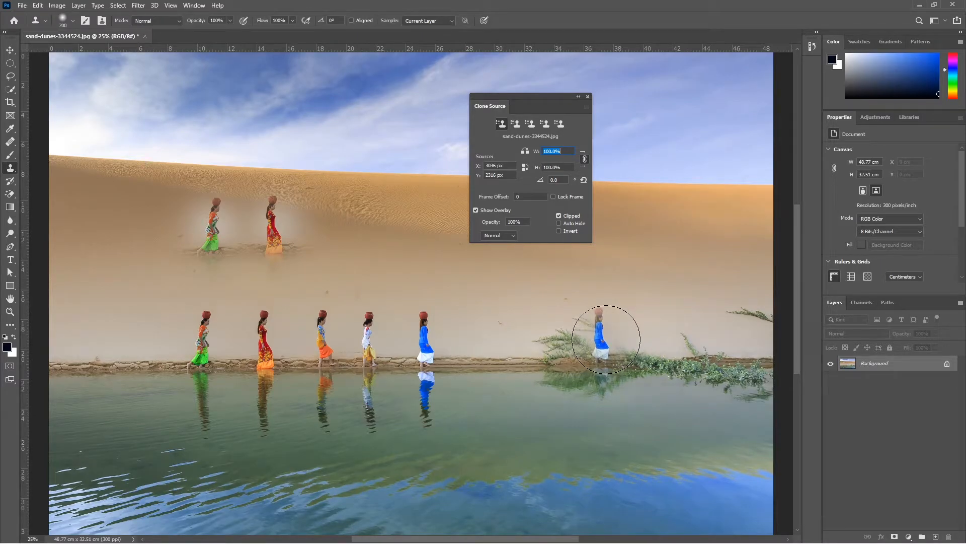
alt+click(607, 339)
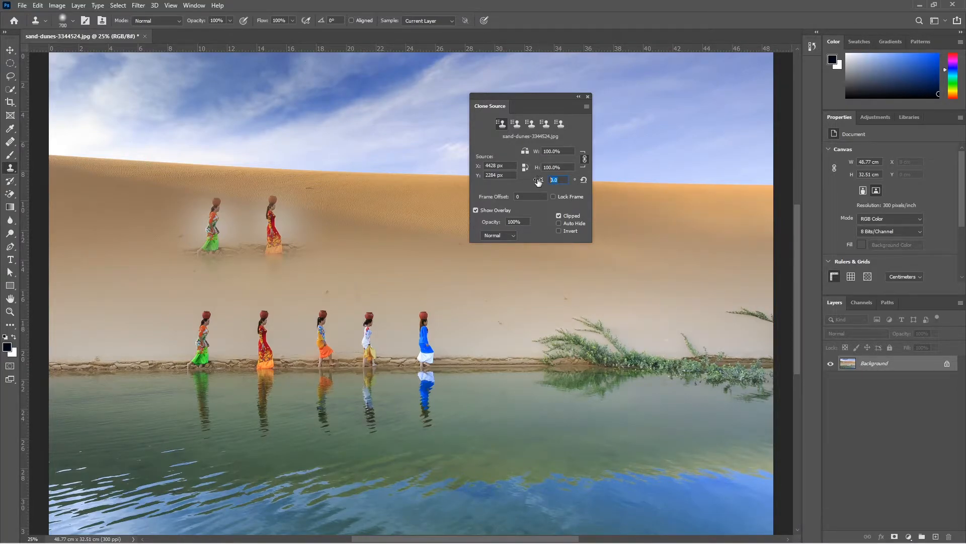
Step: Try rotating the clone source angle to 40 degrees to tilt the sampled plant
mouse_move(599, 311)
mouse_down()
mouse_move(614, 333)
mouse_move(672, 327)
mouse_move(642, 336)
mouse_up()
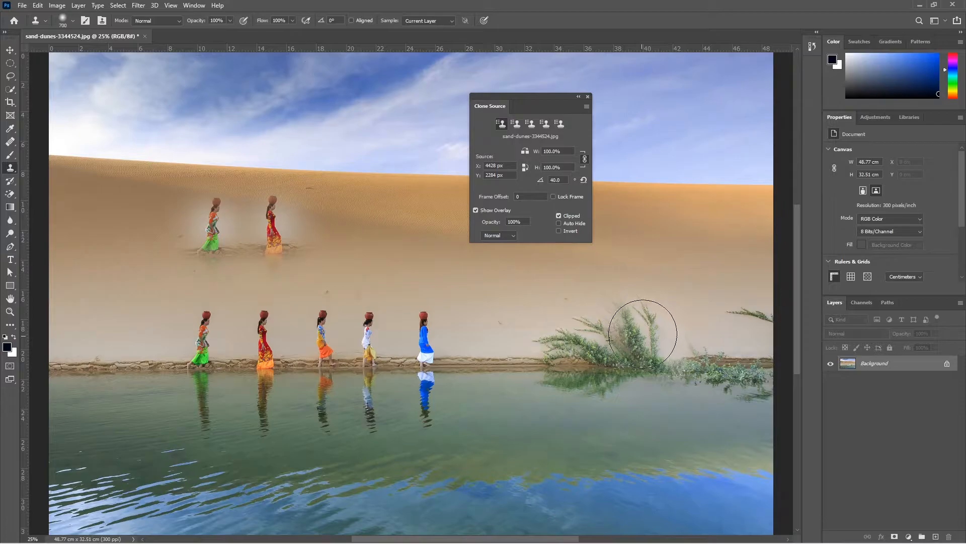
scroll(701, 254, down, 2)
mouse_move(540, 299)
mouse_down()
mouse_move(578, 347)
mouse_move(590, 342)
mouse_move(596, 352)
mouse_move(596, 272)
mouse_up()
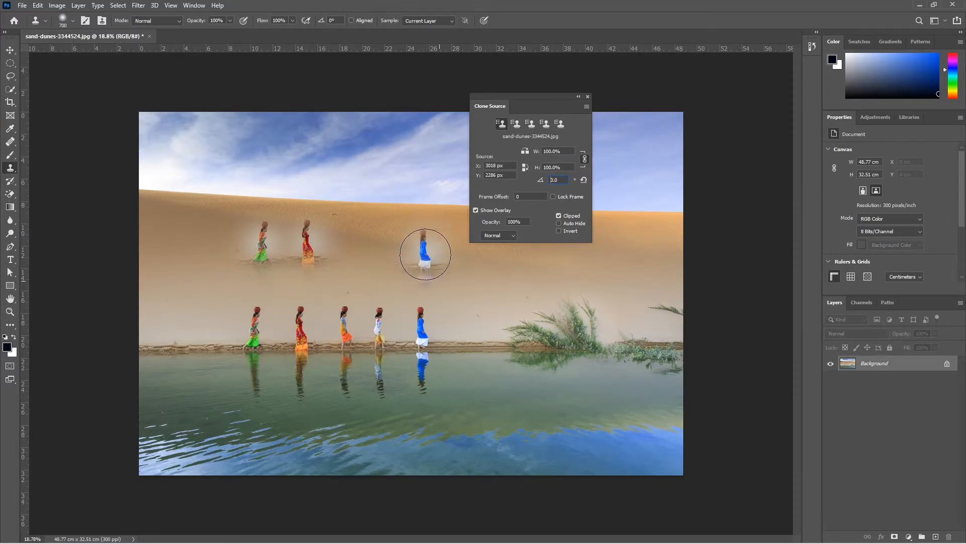
Step: Hide the clone overlay, clone the blue-dressed woman onto the dune right of the copies, and show the overlay again
click(477, 209)
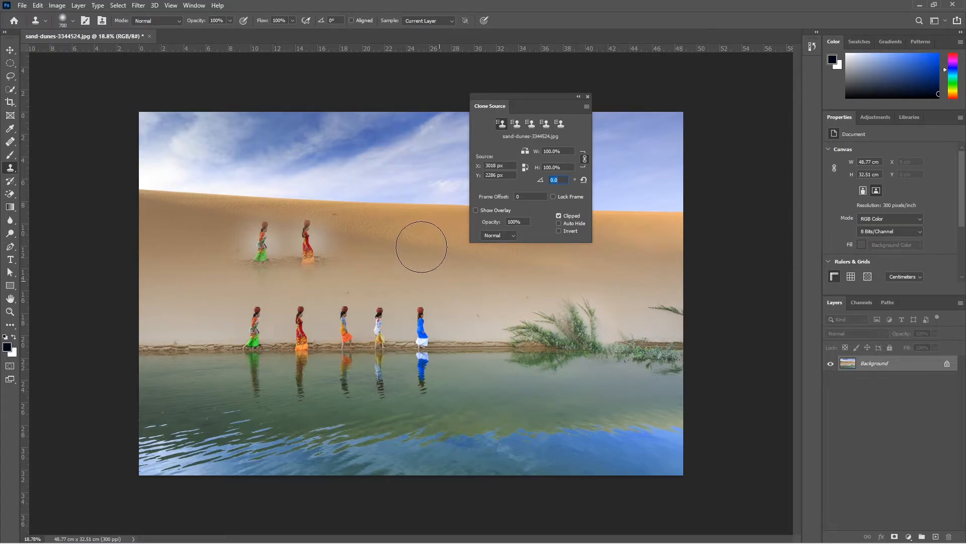
click(421, 247)
click(476, 210)
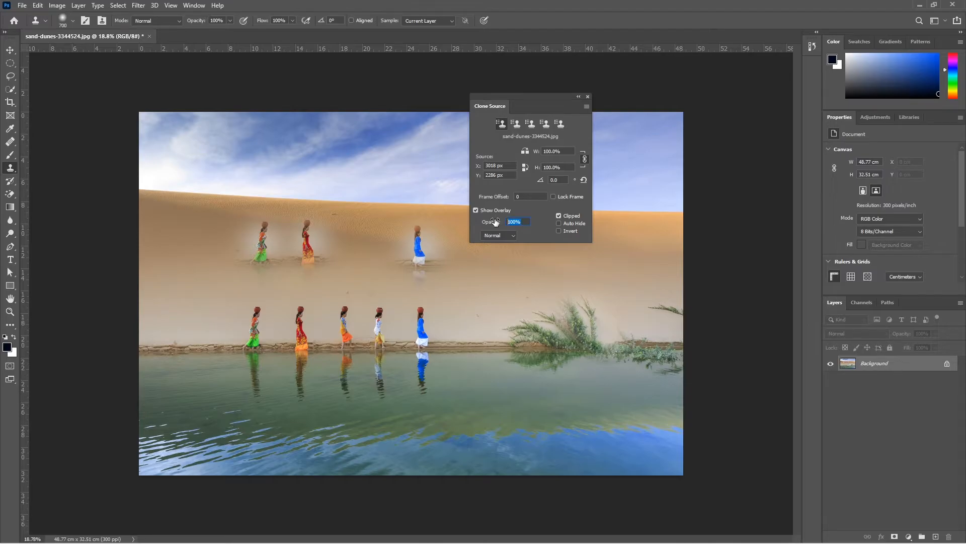
text(20)
click(485, 277)
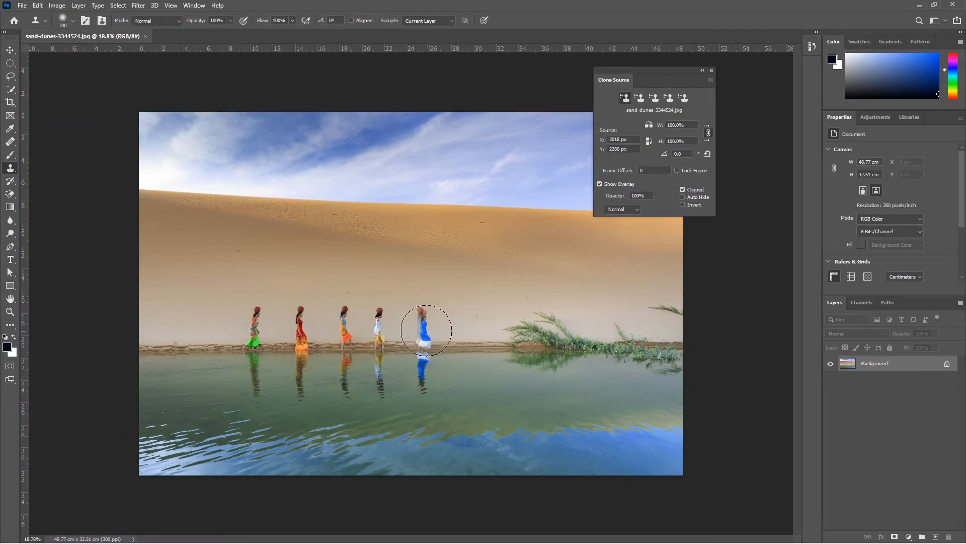
alt+click(426, 329)
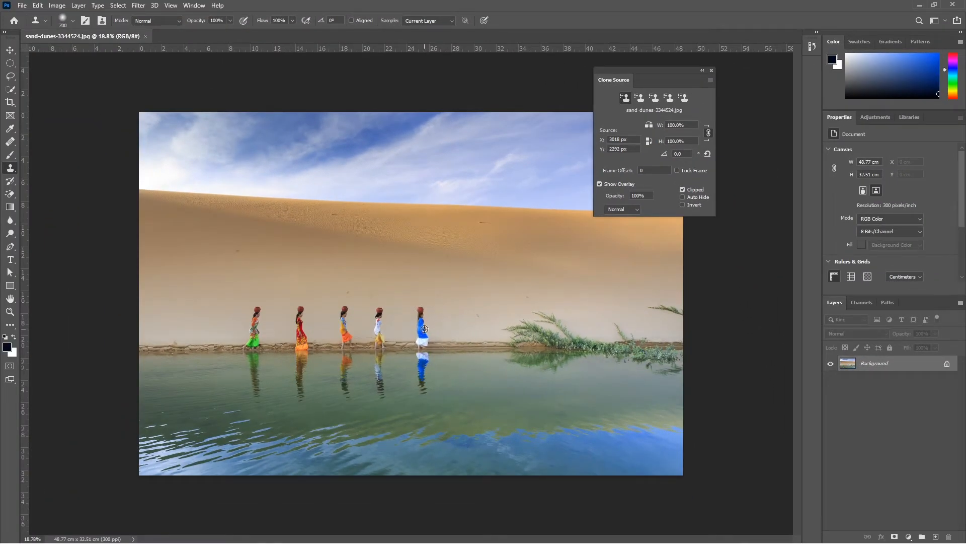
drag(470, 242, 297, 237)
drag(386, 273, 411, 268)
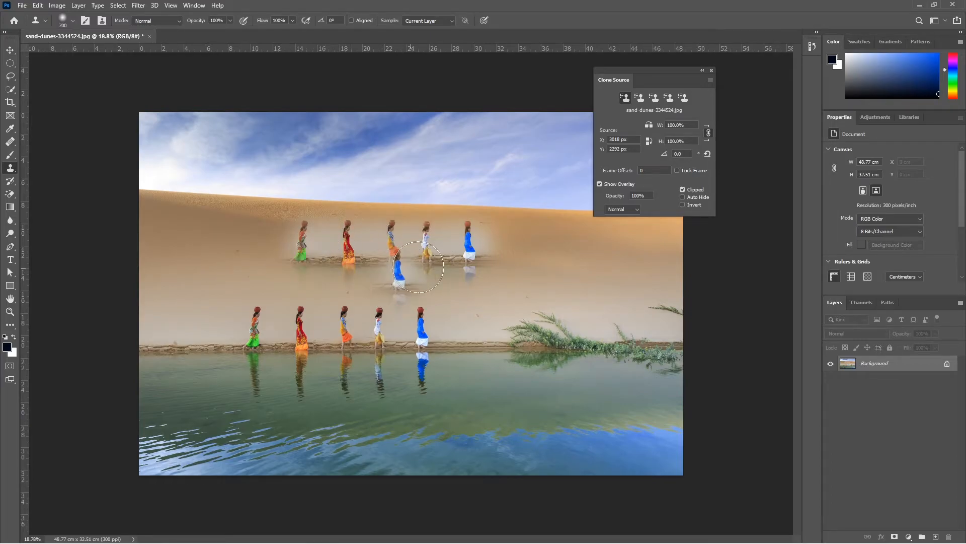
key(F12)
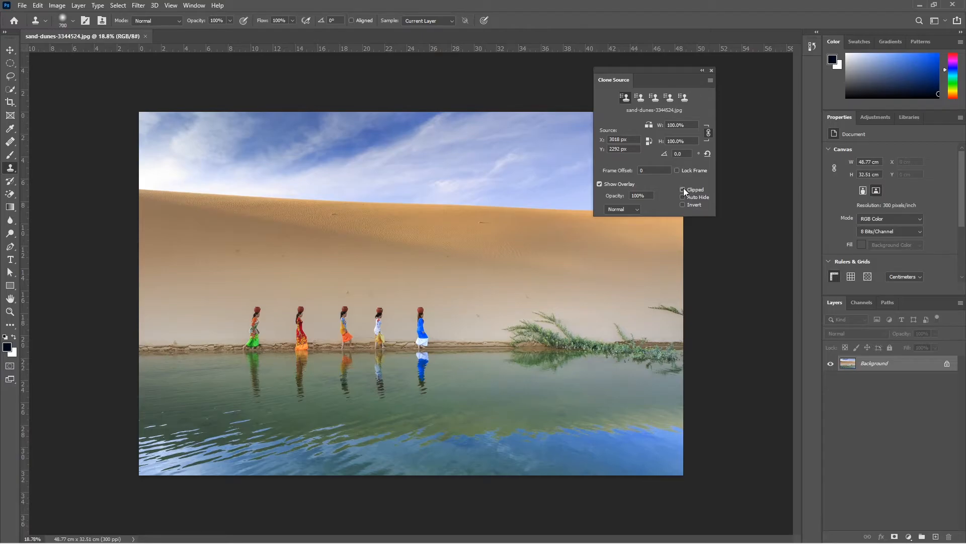
Step: Turn off the overlay's Clipped option and turn on Auto Hide in the Clone Source panel
click(683, 189)
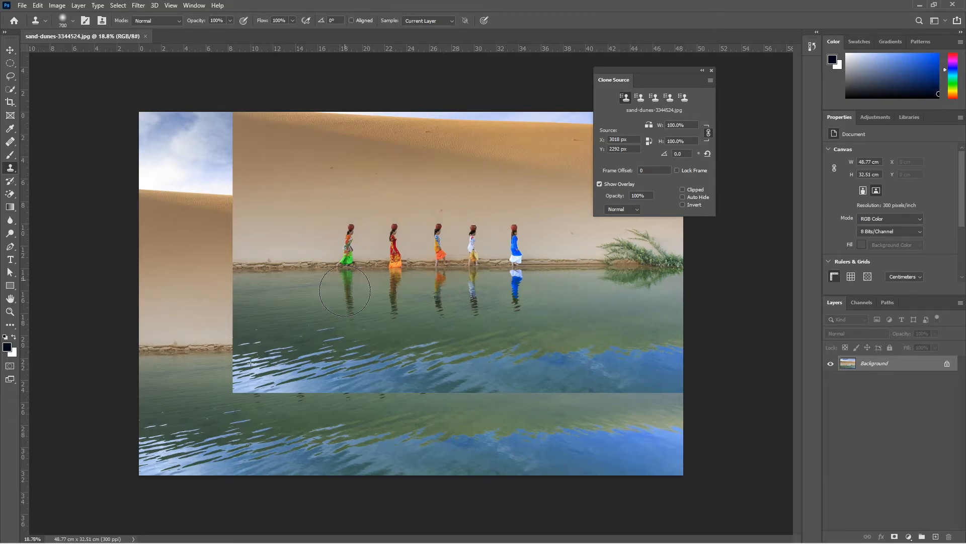
mouse_move(509, 251)
mouse_down()
mouse_move(395, 238)
mouse_move(347, 245)
mouse_up()
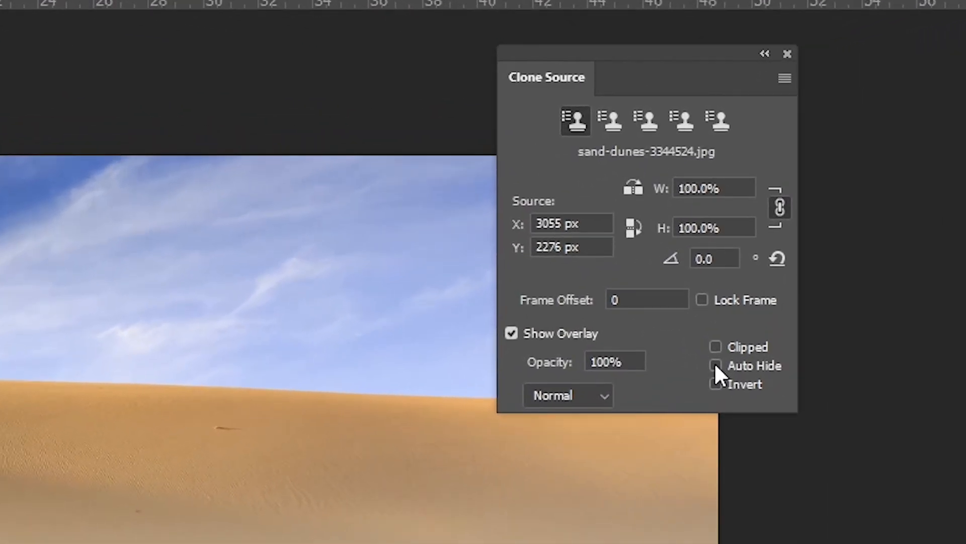
click(716, 366)
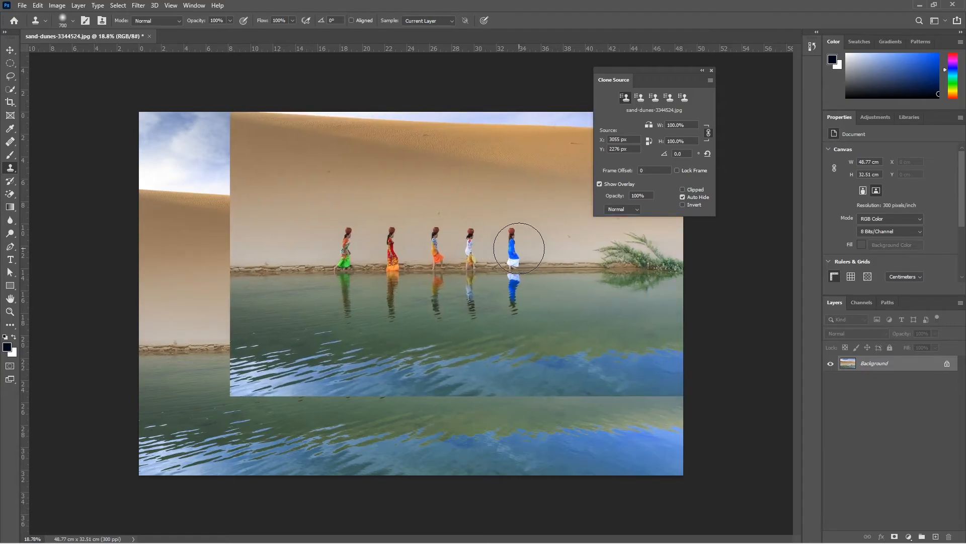
Step: Clone the row of five women onto the dune above the originals
click(519, 248)
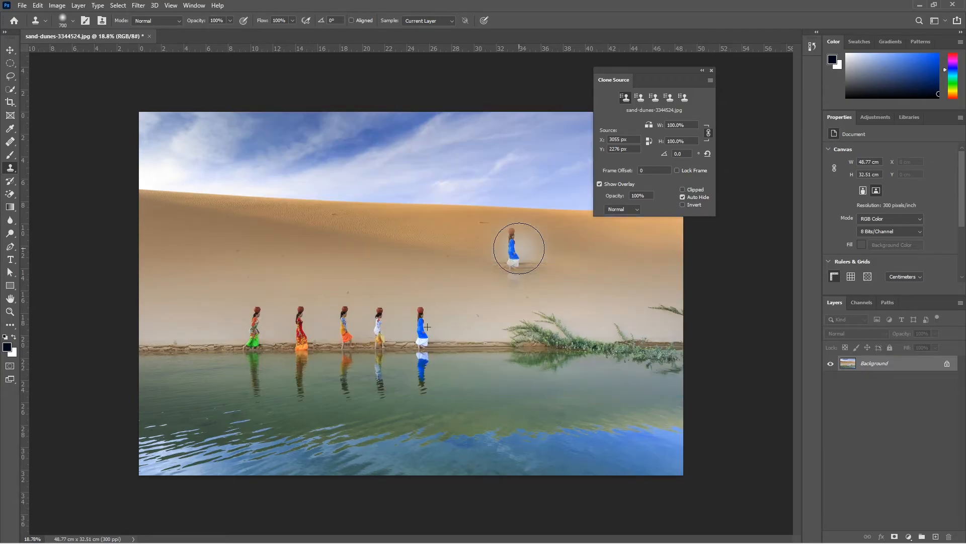
drag(518, 248, 338, 255)
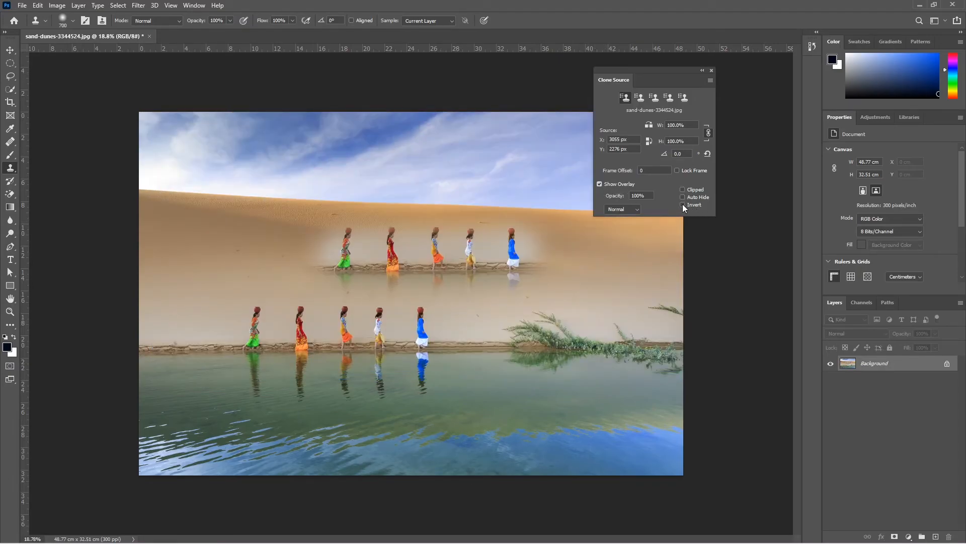
Step: Turn on Invert and re-enable Clipped for the clone source overlay
click(682, 204)
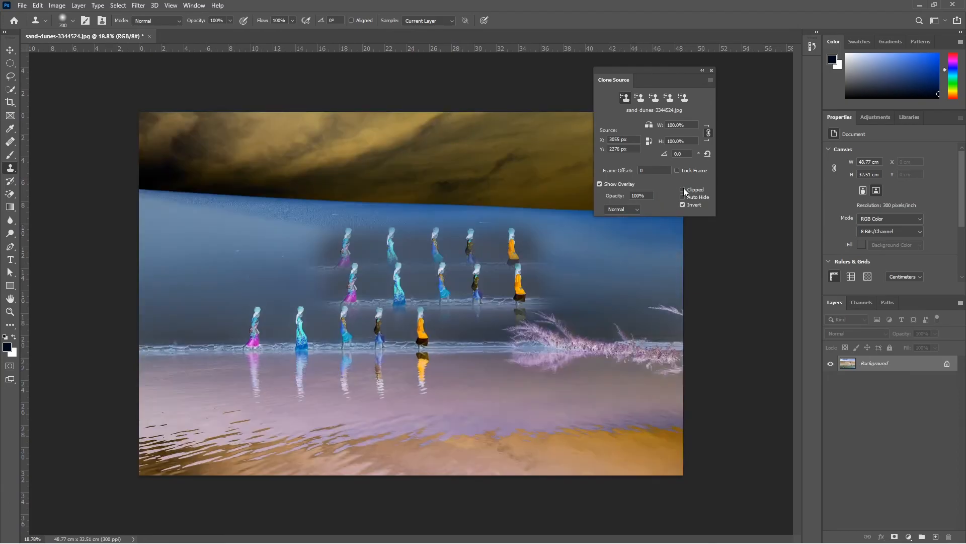
click(684, 190)
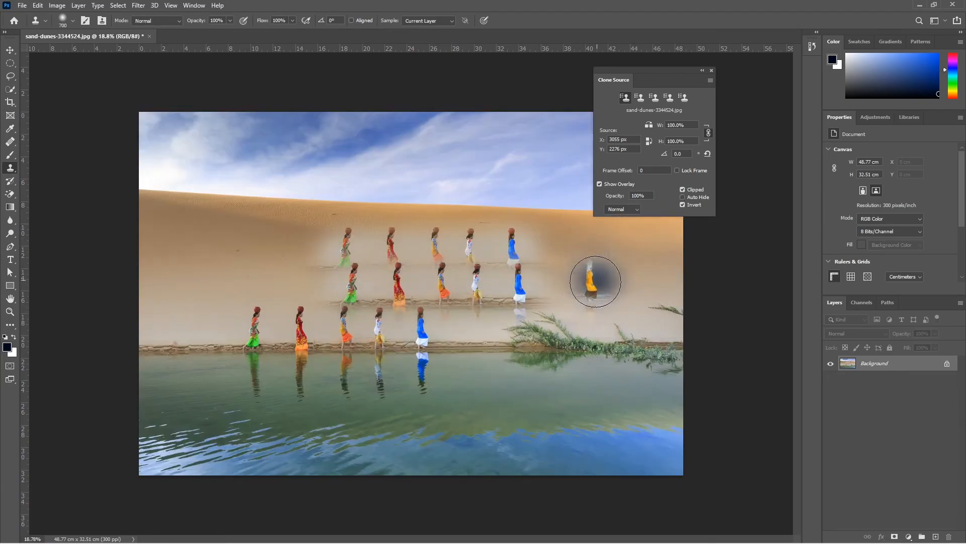